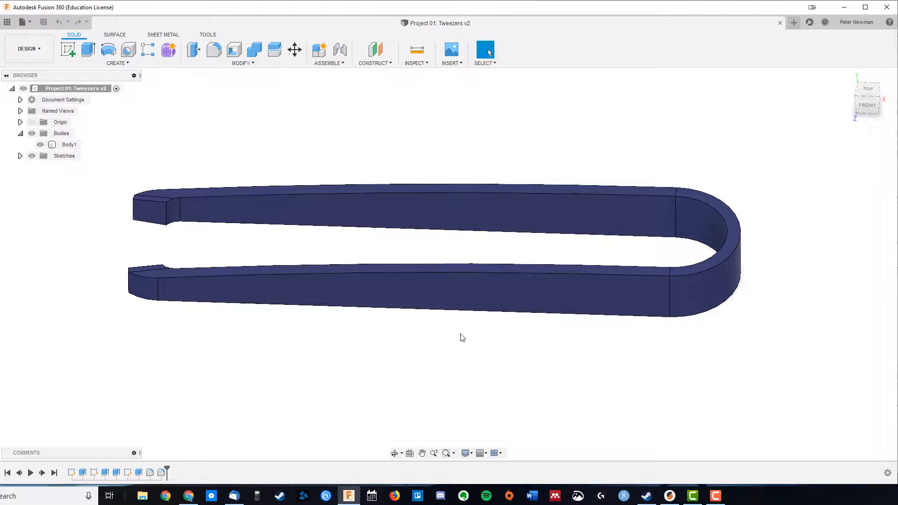
pyautogui.moveTo(439, 339); pyautogui.dragTo(463, 339, button='middle')
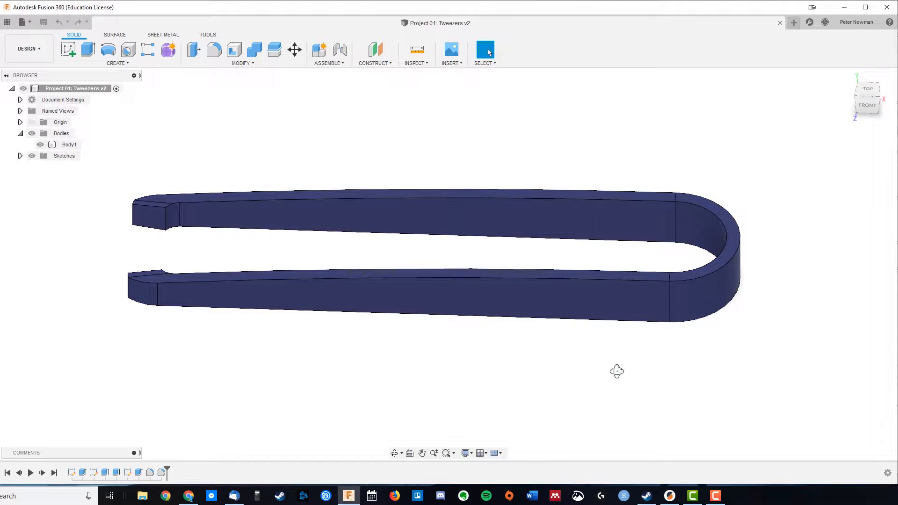
pyautogui.moveTo(616, 369)
pyautogui.keyDown('shift'); pyautogui.mouseDown(button='middle')
pyautogui.moveTo(611, 322)
pyautogui.moveTo(606, 368)
pyautogui.moveTo(613, 346)
pyautogui.moveTo(621, 350)
pyautogui.moveTo(602, 368)
pyautogui.moveTo(608, 365)
pyautogui.mouseUp(button='middle'); pyautogui.keyUp('shift')
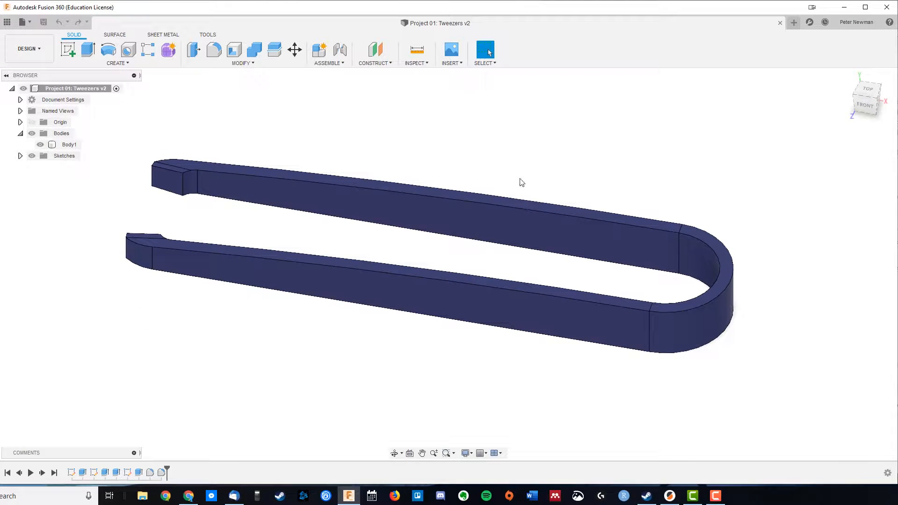
# Step: Create a new design and save it as "Tweezers Prototype" in the CAD for STEM Teaching location
pyautogui.click(794, 23)
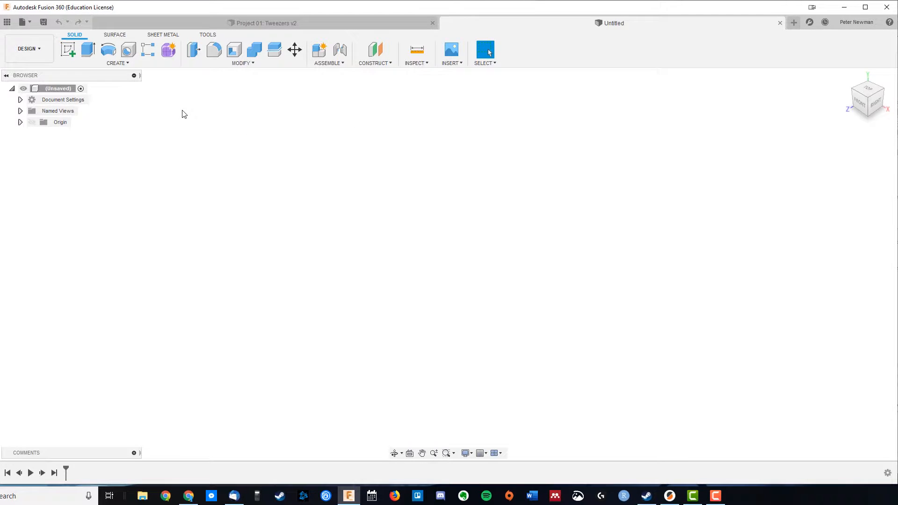
pyautogui.hotkey('ctrl', 's')
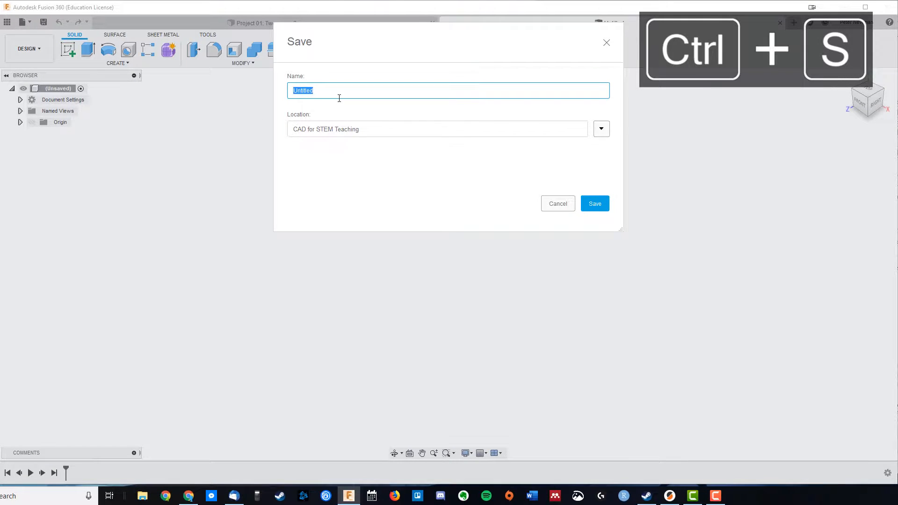
pyautogui.write('Tweezers')
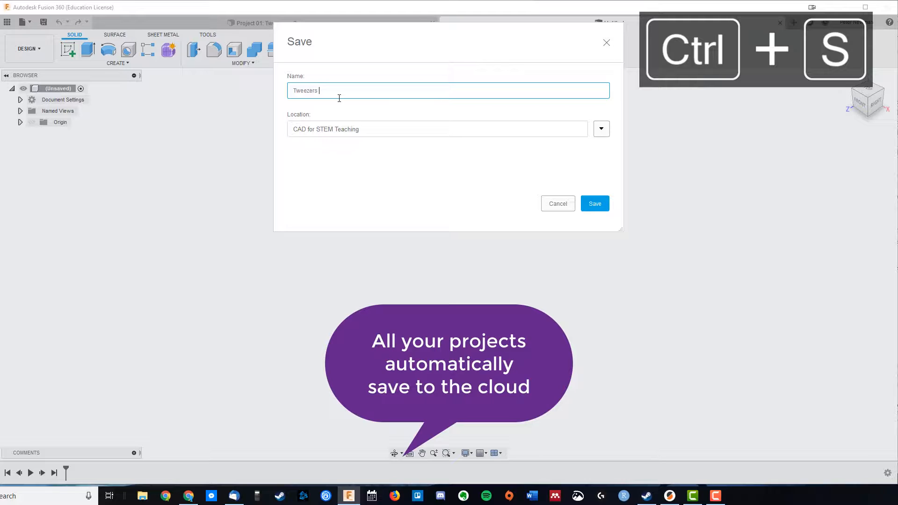
pyautogui.write(' Pta')
pyautogui.press('BackSpace')
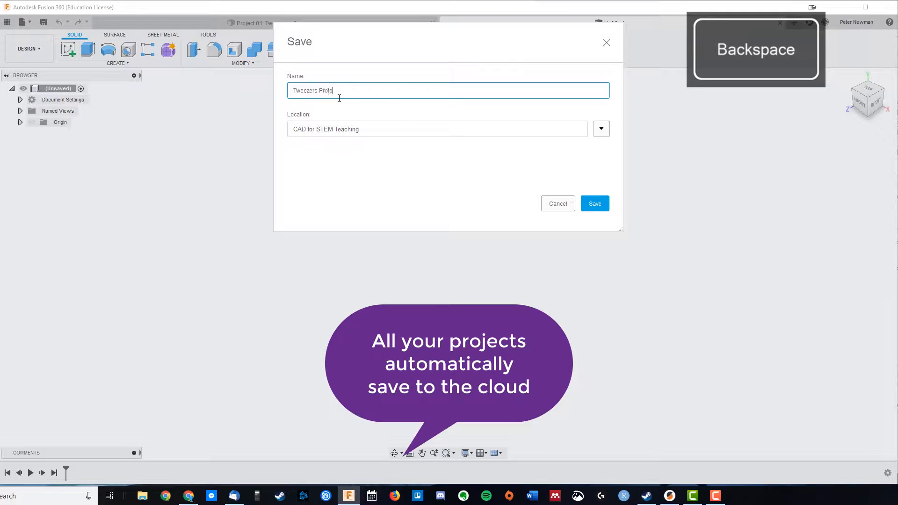
pyautogui.write('ototype')
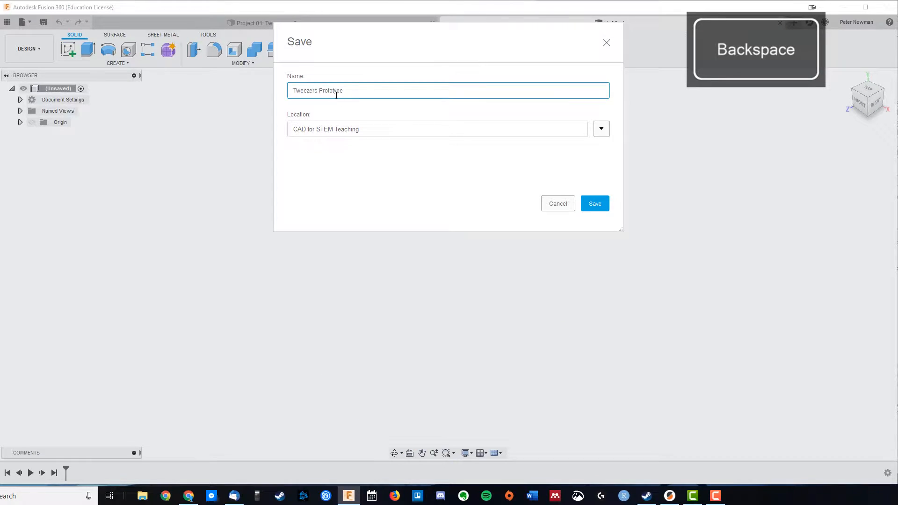
pyautogui.click(592, 203)
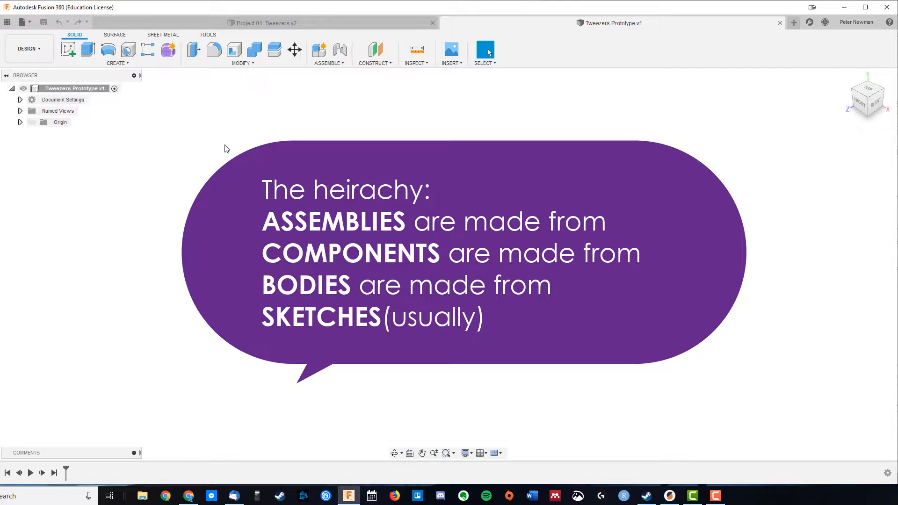
# Step: Start a new sketch on the horizontal origin plane, viewed from the top
pyautogui.click(69, 49)
pyautogui.click(116, 63)
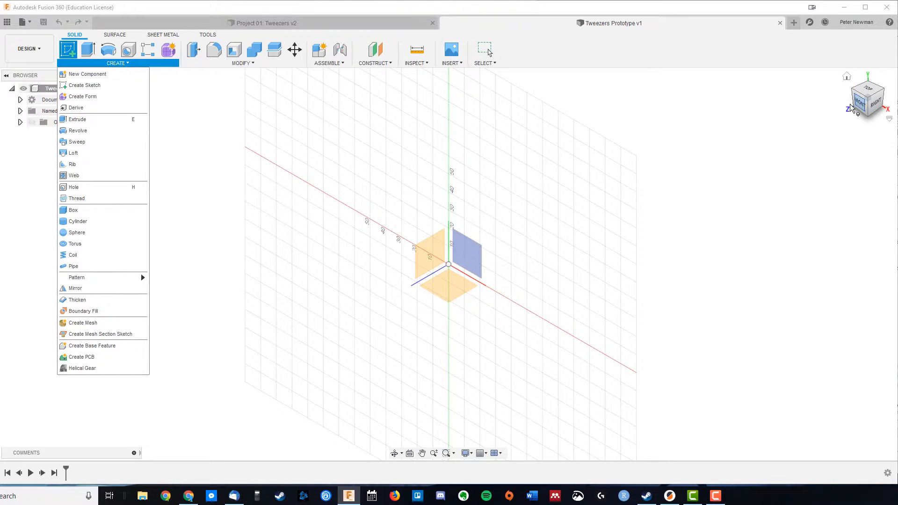
pyautogui.click(452, 287)
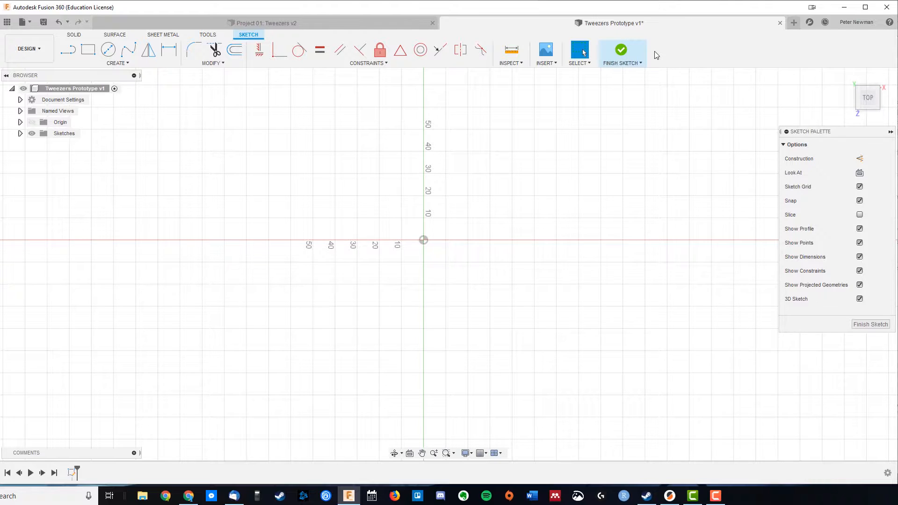
# Step: Draw a center rectangle on the origin, 20 mm high and 80 mm wide
pyautogui.click(117, 63)
pyautogui.moveTo(138, 87)
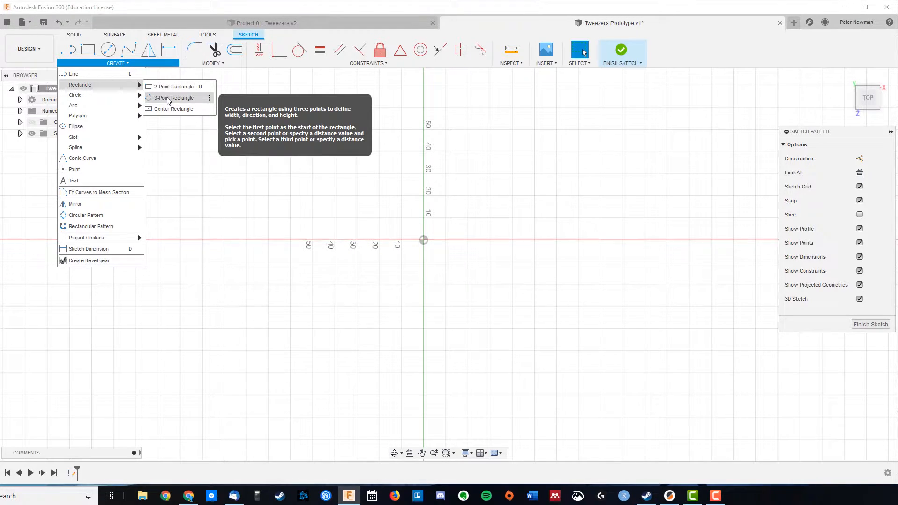
pyautogui.click(169, 109)
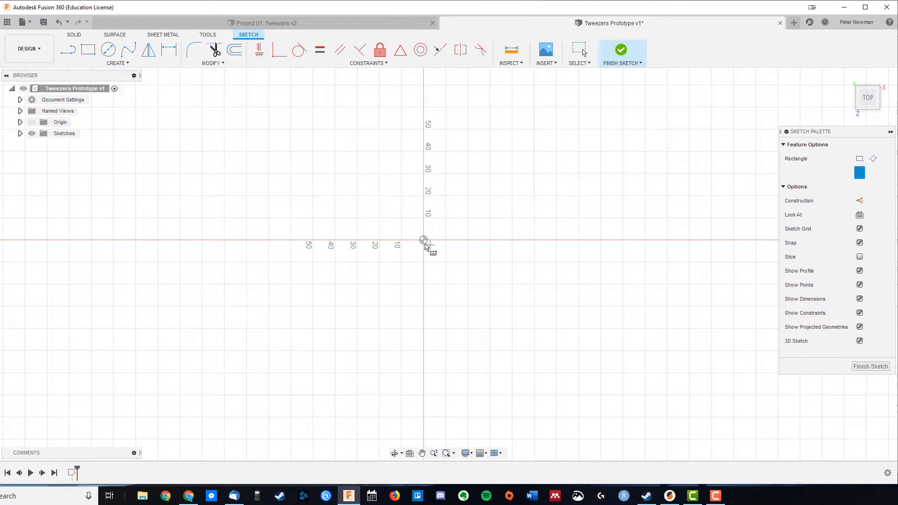
pyautogui.click(423, 240)
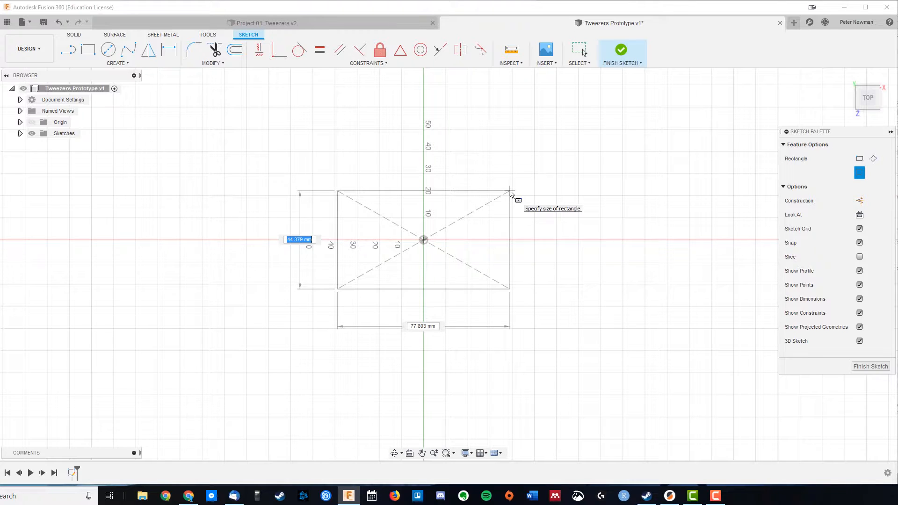
pyautogui.write('20')
pyautogui.press('Tab')
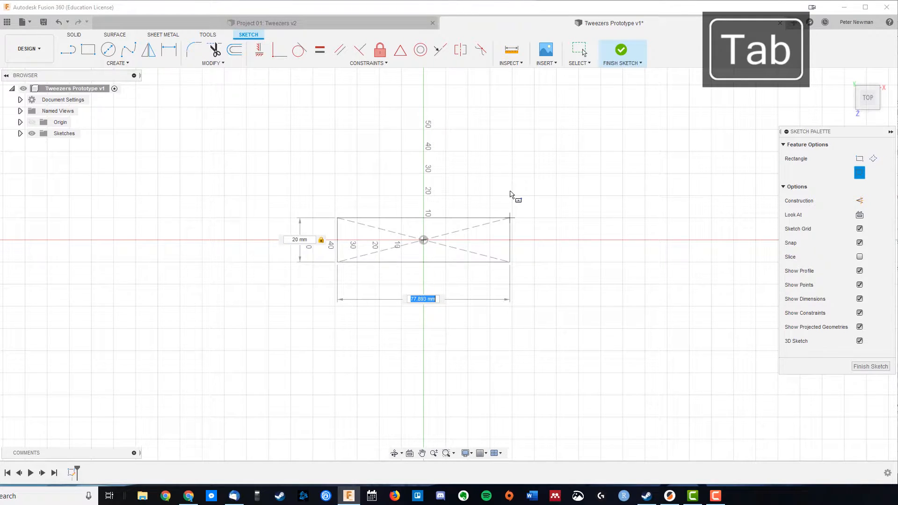
pyautogui.write('80')
pyautogui.press('Tab')
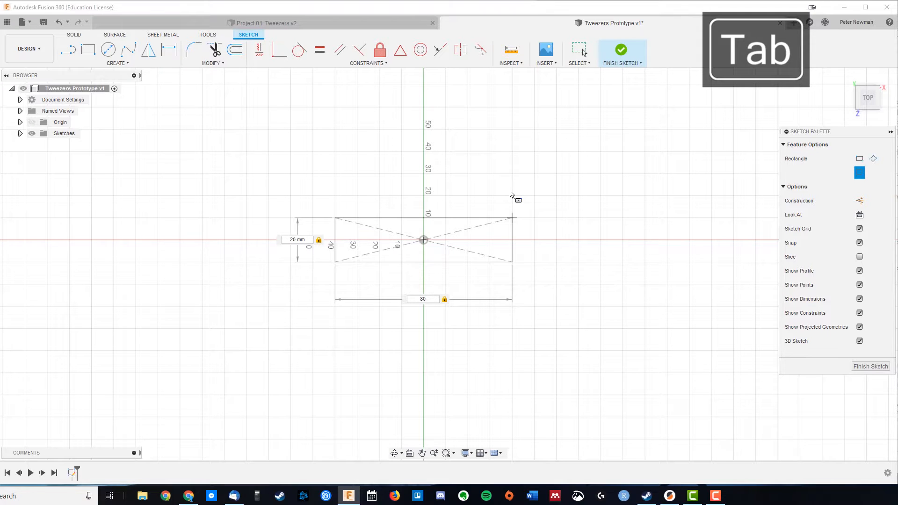
pyautogui.press('Return')
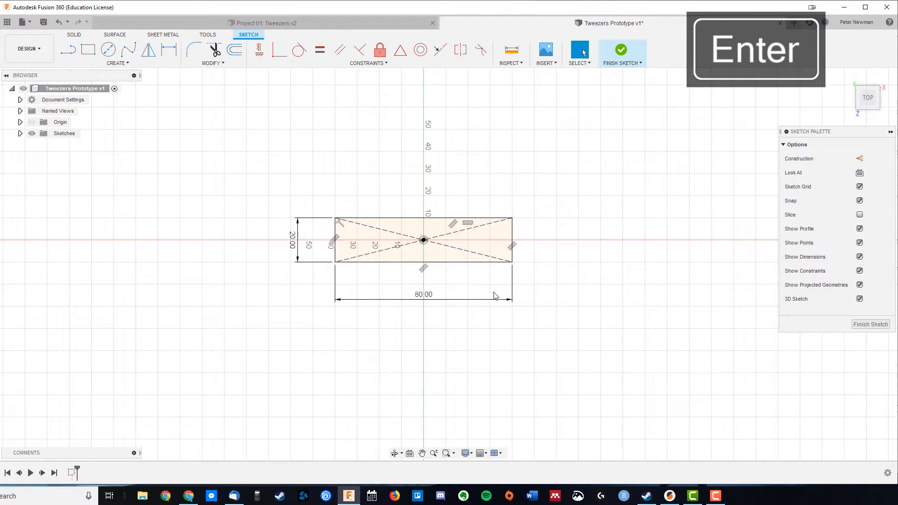
# Step: Draw a 3-point arc joining the two right-hand corners of the rectangle, bulging outward as a semicircle of about 10 mm radius
pyautogui.scroll(3, 491, 291)
pyautogui.moveTo(469, 285); pyautogui.dragTo(511, 327, button='middle')
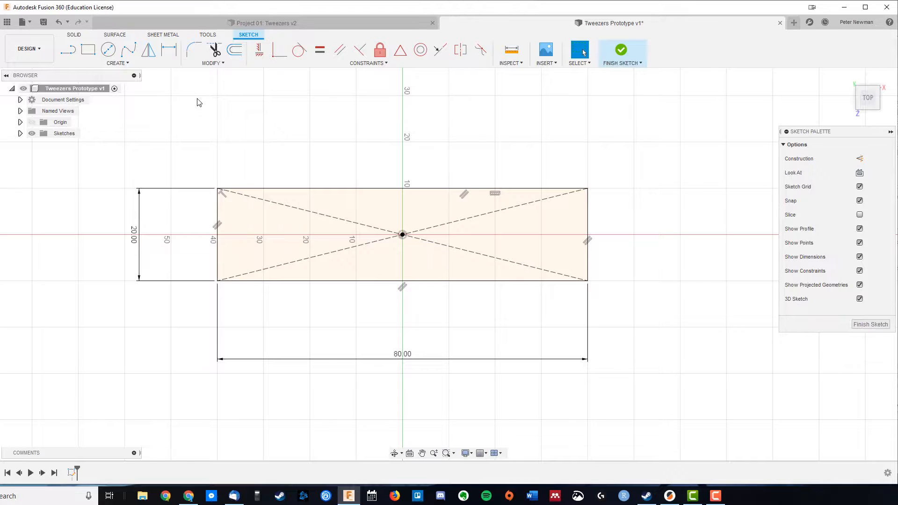
pyautogui.click(117, 63)
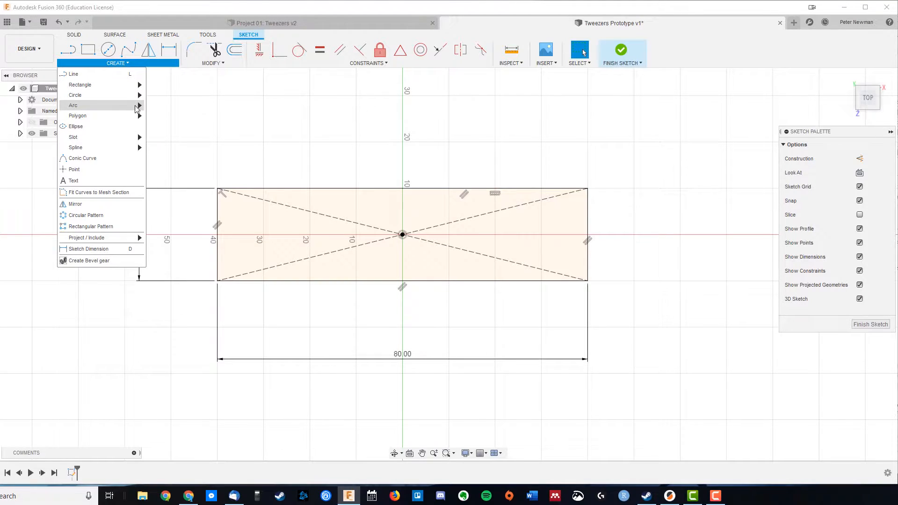
pyautogui.moveTo(140, 109)
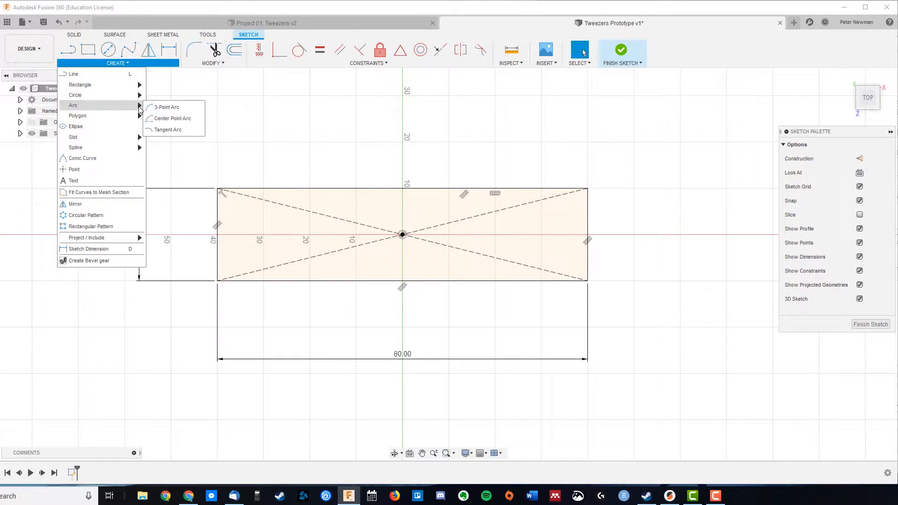
pyautogui.click(174, 108)
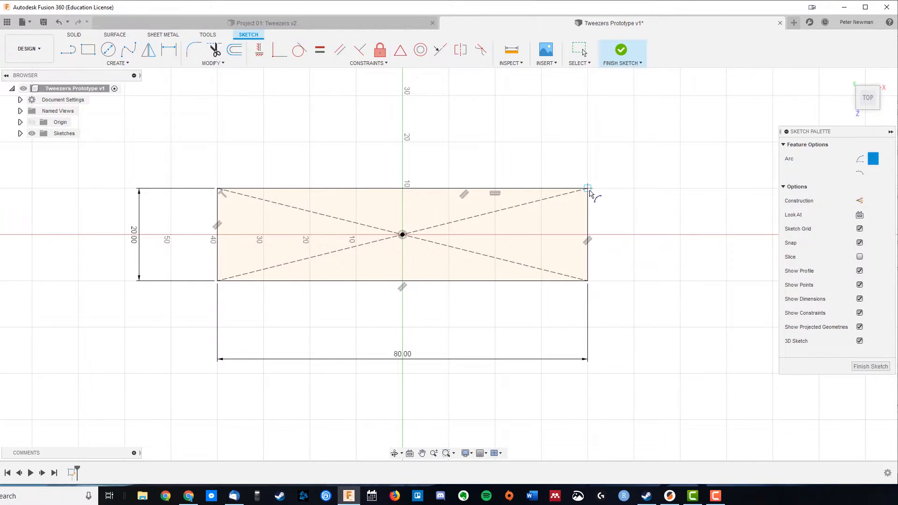
pyautogui.click(587, 189)
pyautogui.click(588, 281)
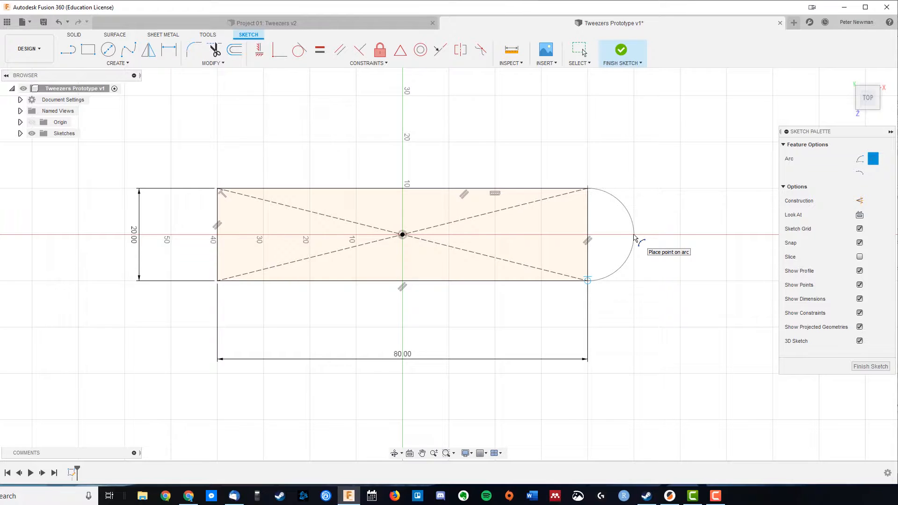
pyautogui.click(634, 238)
pyautogui.press('Escape')
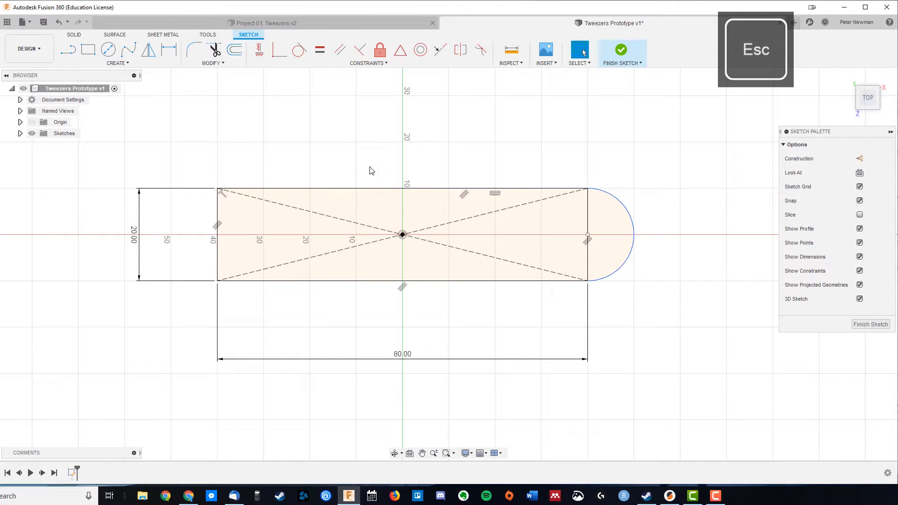
# Step: Examine the rectangle and semicircle profiles by selecting each one separately, and clear the selection
pyautogui.click(408, 213)
pyautogui.click(614, 229)
pyautogui.click(553, 228)
pyautogui.click(611, 219)
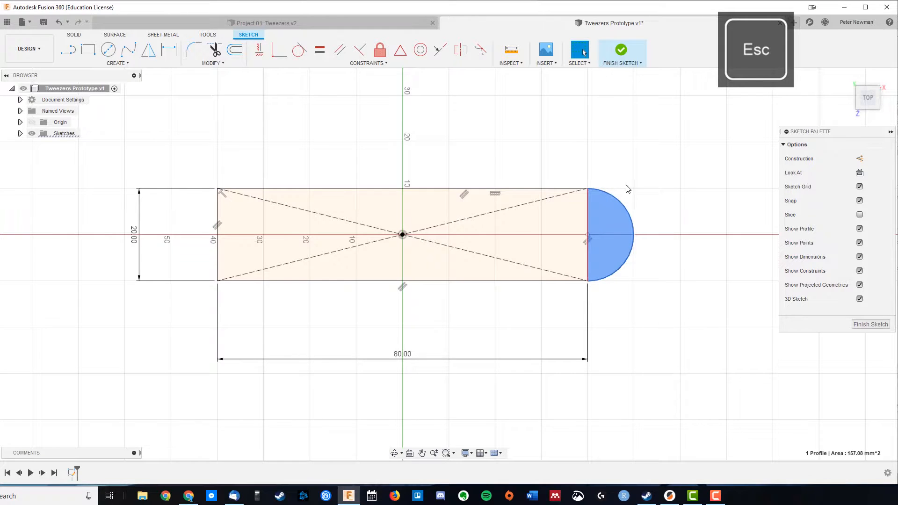
pyautogui.click(649, 131)
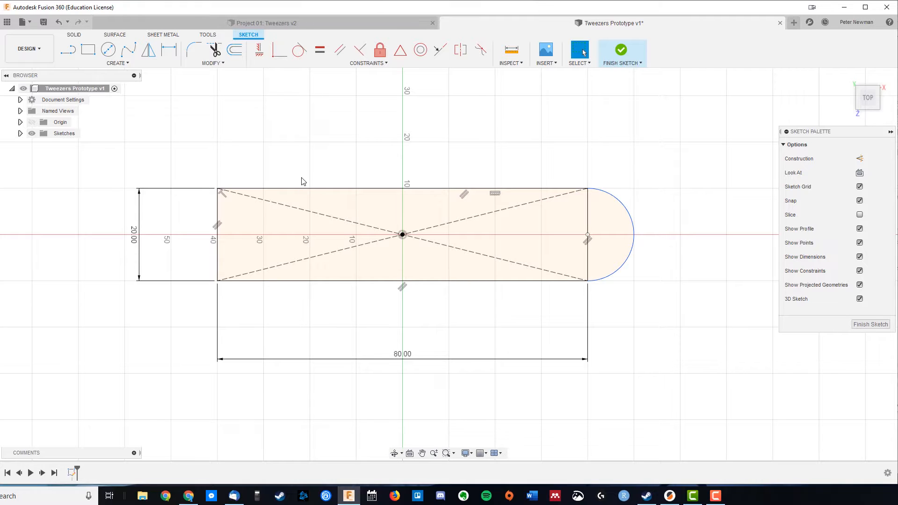
pyautogui.press('Escape')
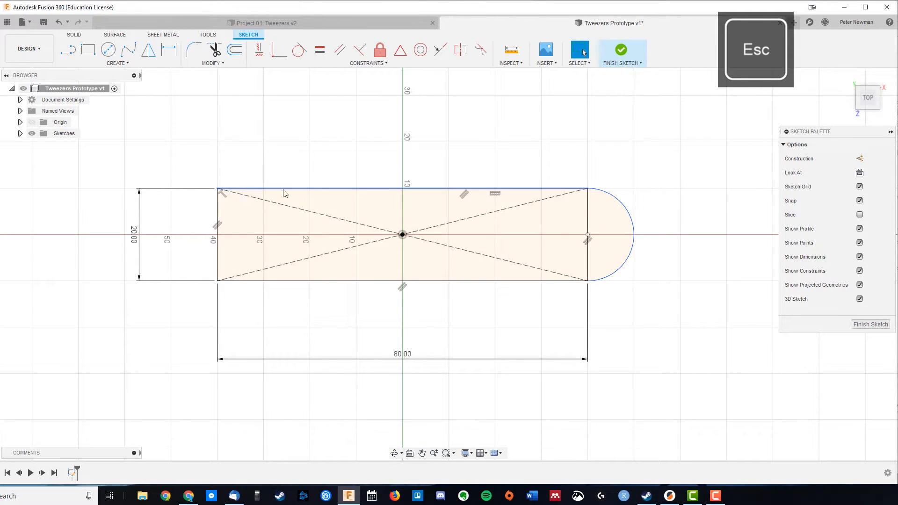
pyautogui.click(572, 233)
pyautogui.click(609, 225)
pyautogui.click(561, 229)
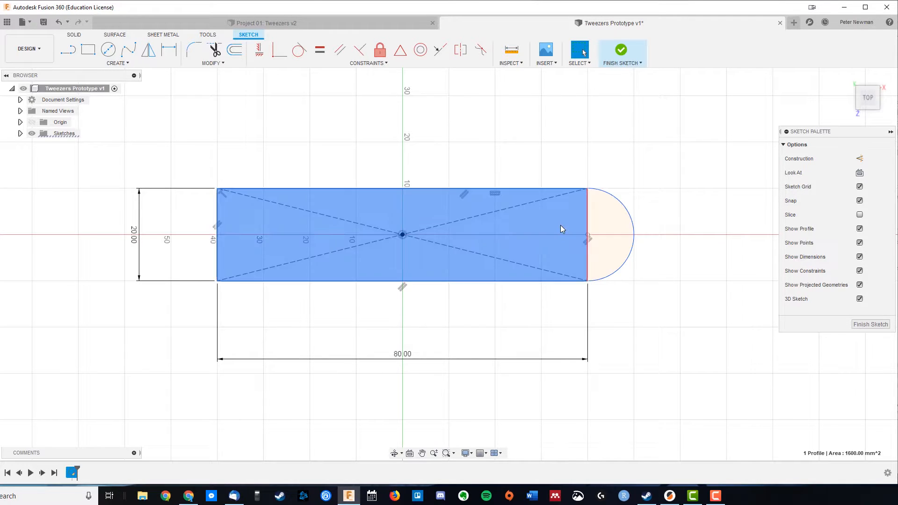
pyautogui.click(579, 163)
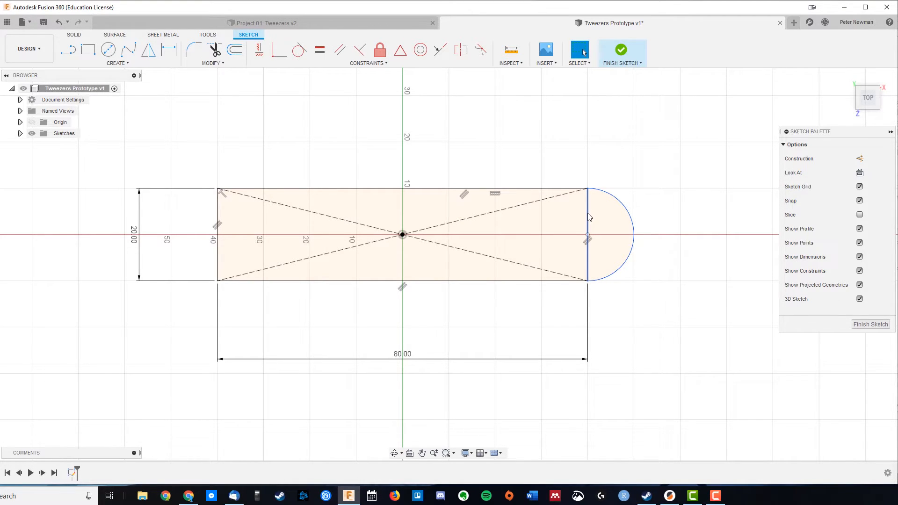
# Step: Trim the vertical line between the rectangle and the arc, and check the merged profile by selecting it
pyautogui.click(216, 51)
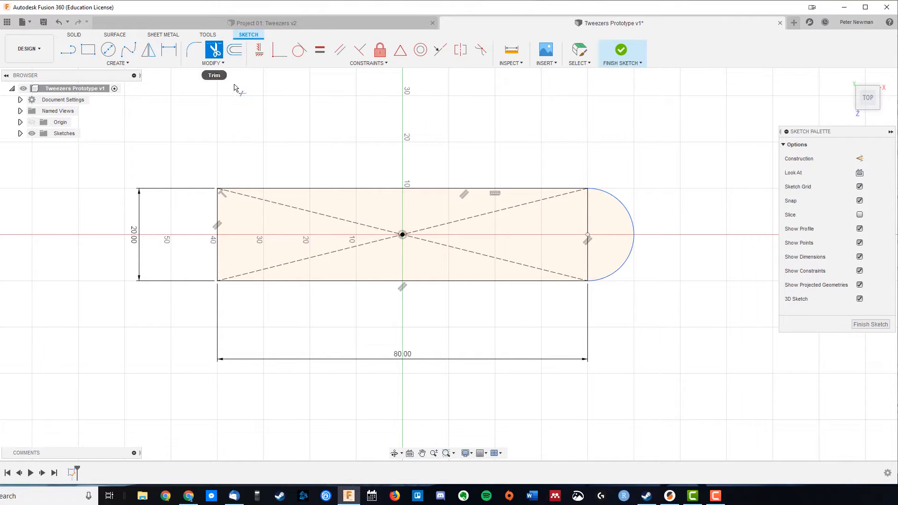
pyautogui.click(589, 219)
pyautogui.press('Escape')
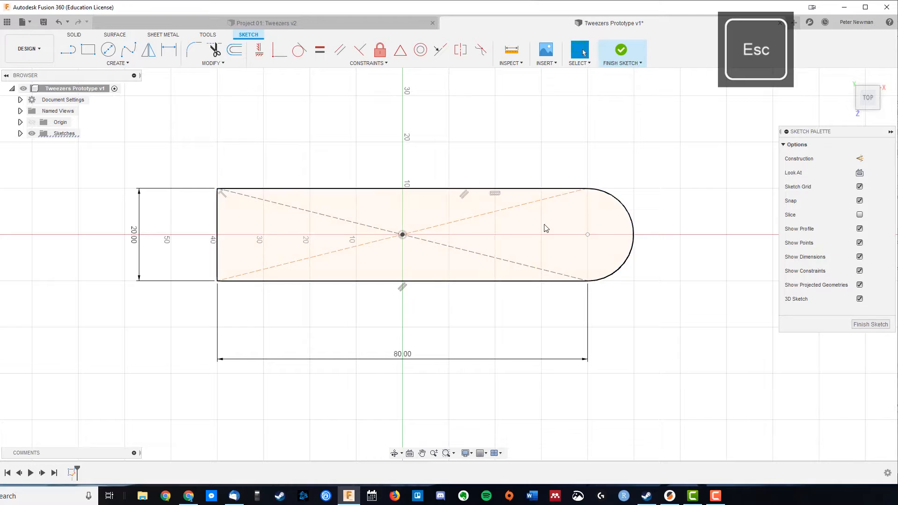
pyautogui.click(541, 229)
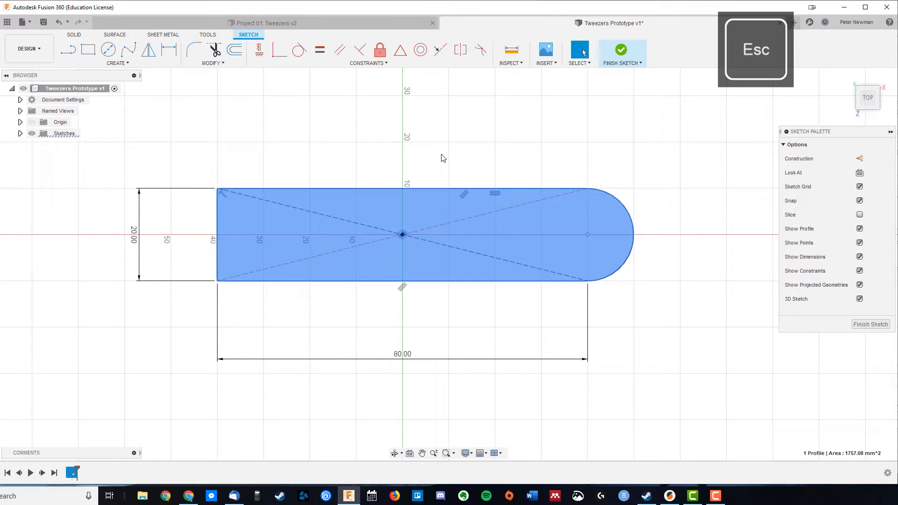
pyautogui.press('Escape')
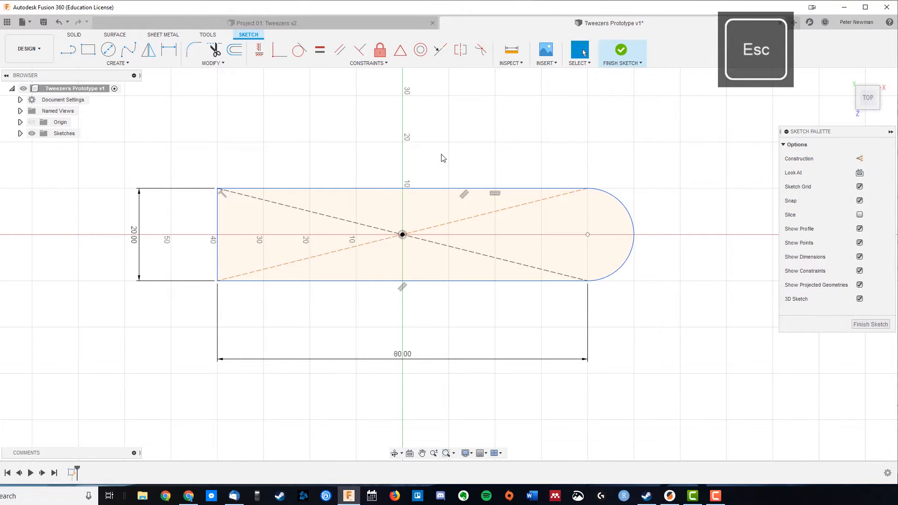
# Step: Offset the whole outline inward with an offset position of -2 mm
pyautogui.click(233, 49)
pyautogui.click(442, 189)
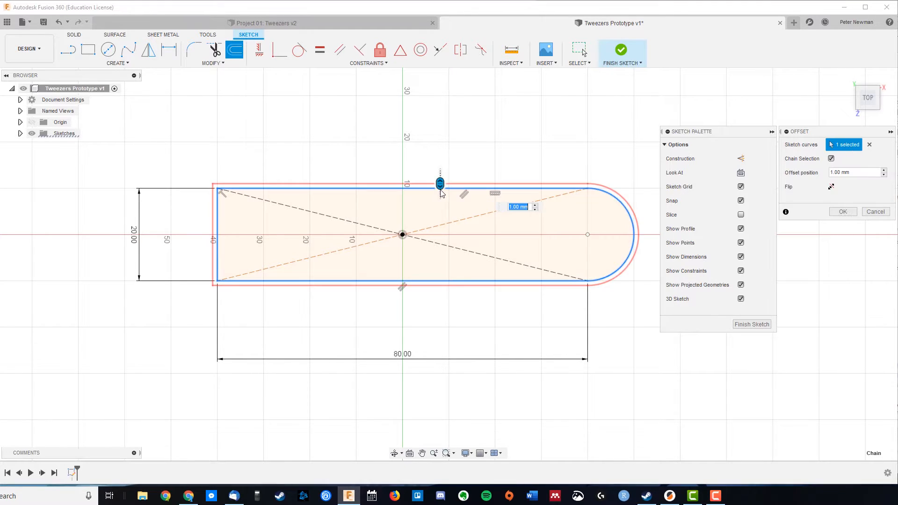
pyautogui.moveTo(439, 183); pyautogui.dragTo(441, 201)
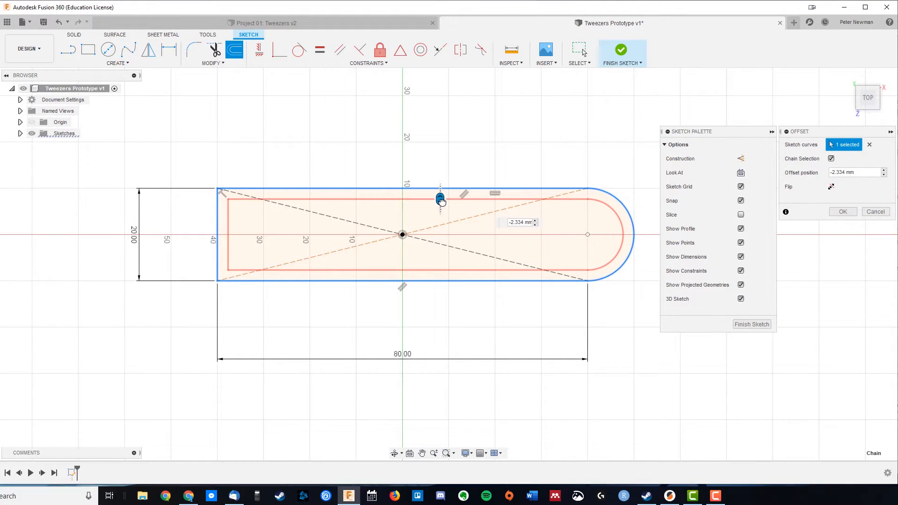
pyautogui.write('-2')
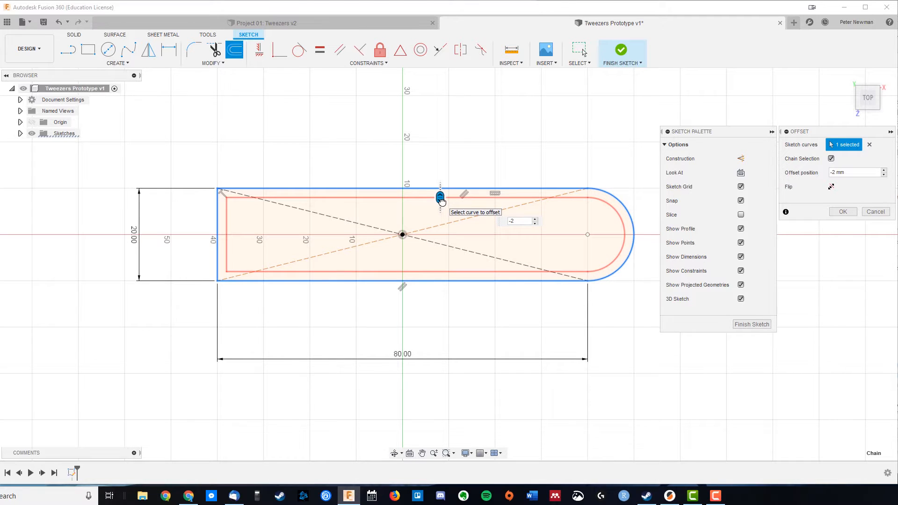
pyautogui.press('Return')
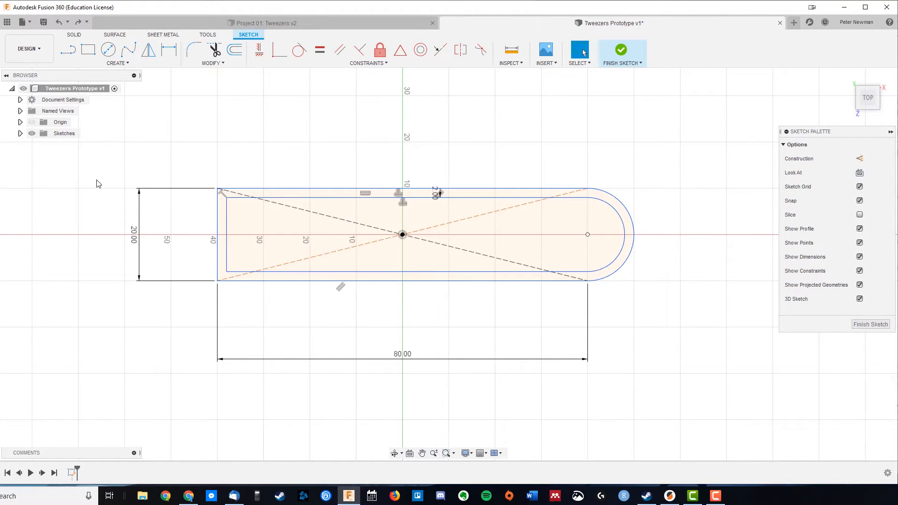
# Step: Extend the two long inner offset lines to meet the outline's left vertical edge
pyautogui.click(204, 64)
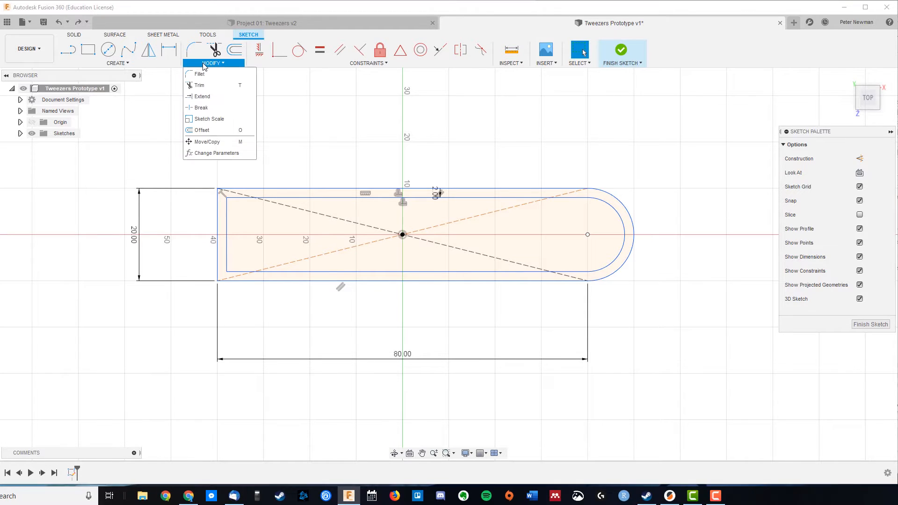
pyautogui.click(201, 96)
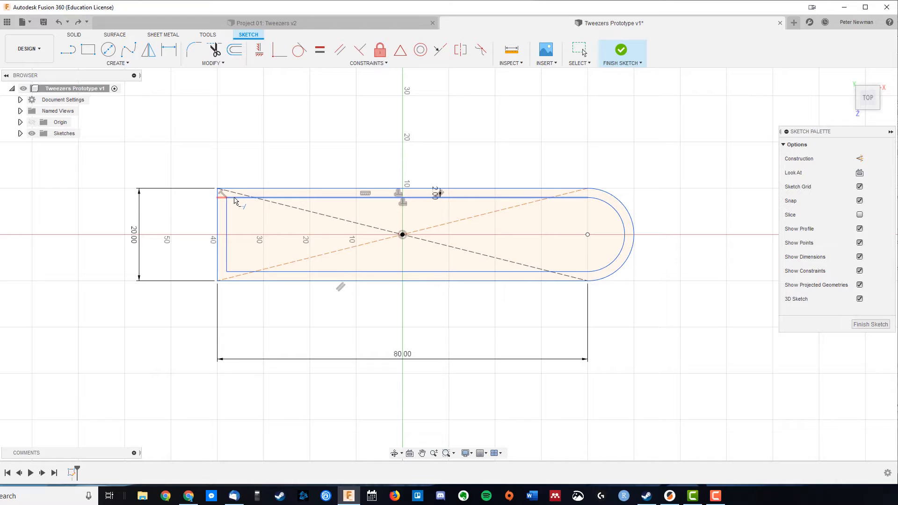
pyautogui.click(237, 198)
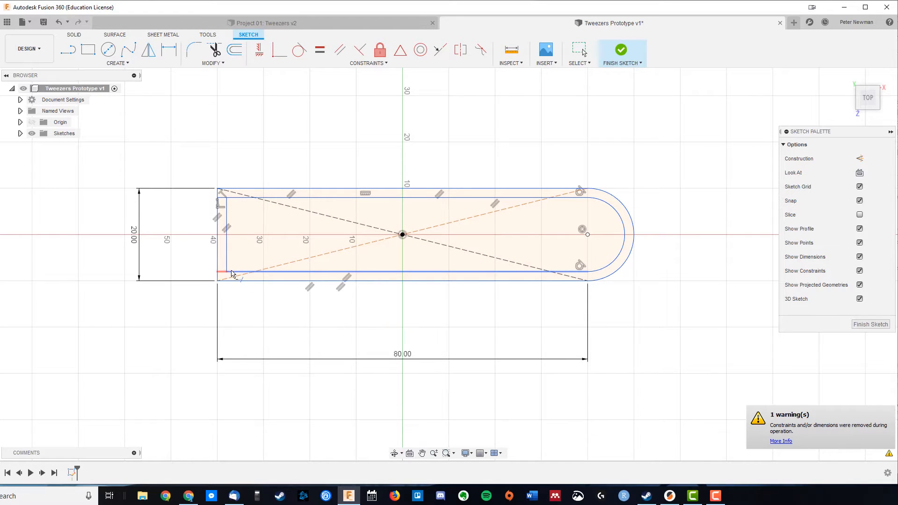
pyautogui.click(232, 273)
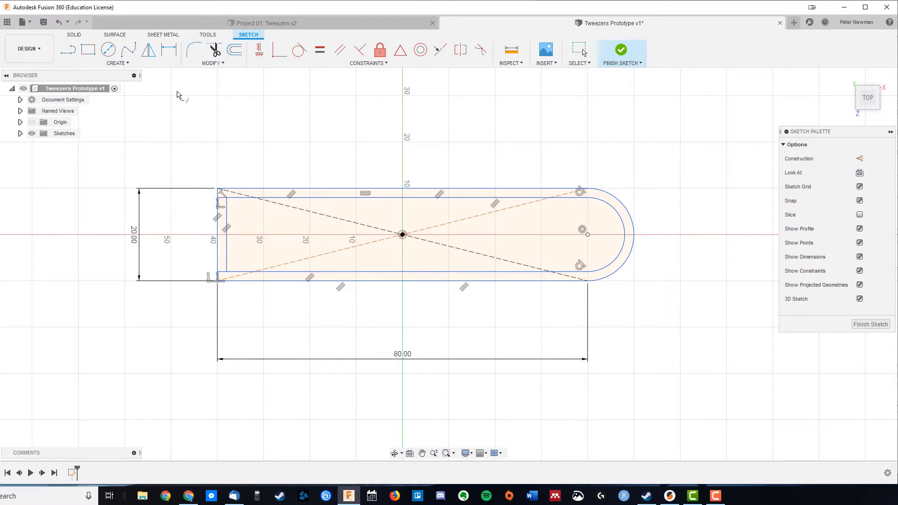
# Step: Trim the outer and inner vertical lines between the two arms at the left end, and finish the sketch
pyautogui.press('t')
pyautogui.click(218, 244)
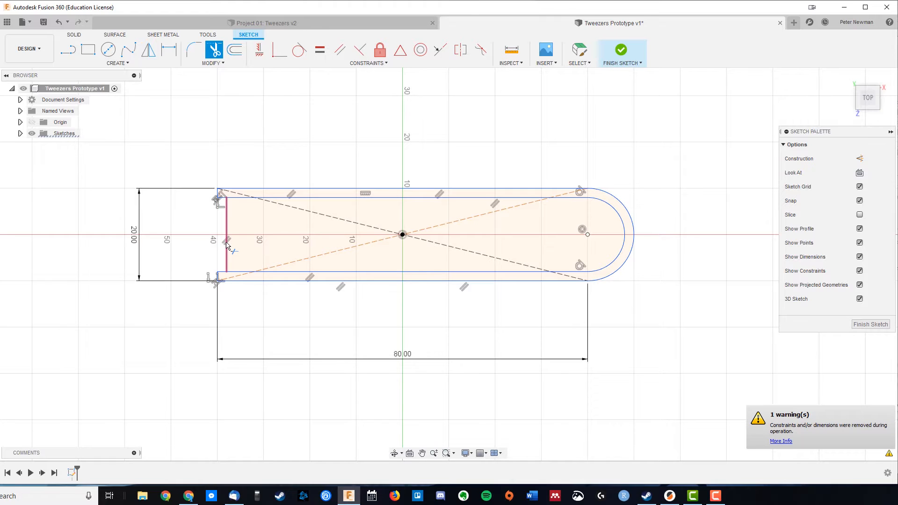
pyautogui.click(227, 244)
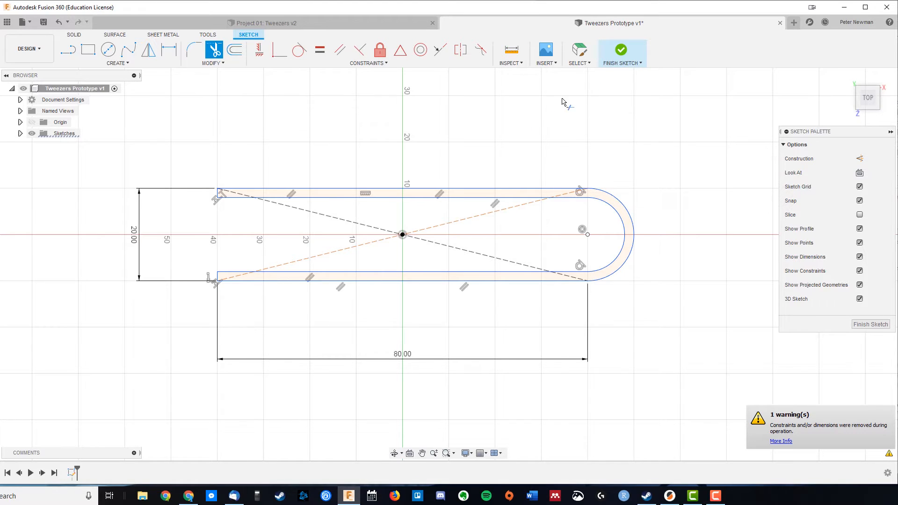
pyautogui.click(622, 52)
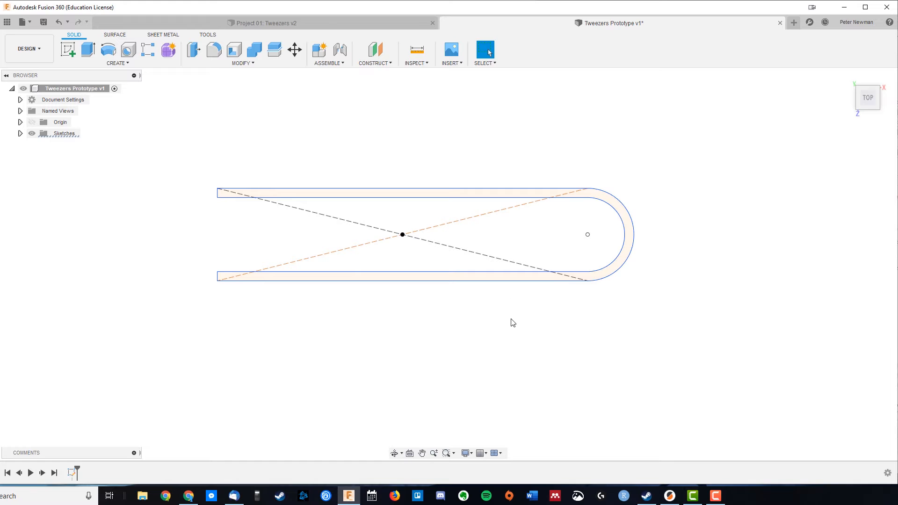
# Step: Extrude the U-shaped tweezers profile 8 mm to one side as a new body
pyautogui.keyDown('shift'); pyautogui.moveTo(513, 323); pyautogui.dragTo(439, 284, button='middle'); pyautogui.keyUp('shift')
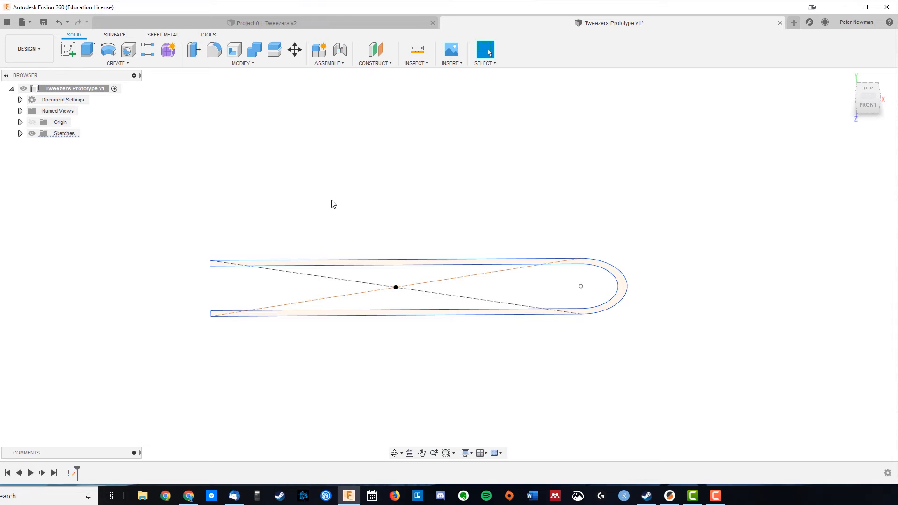
pyautogui.click(121, 63)
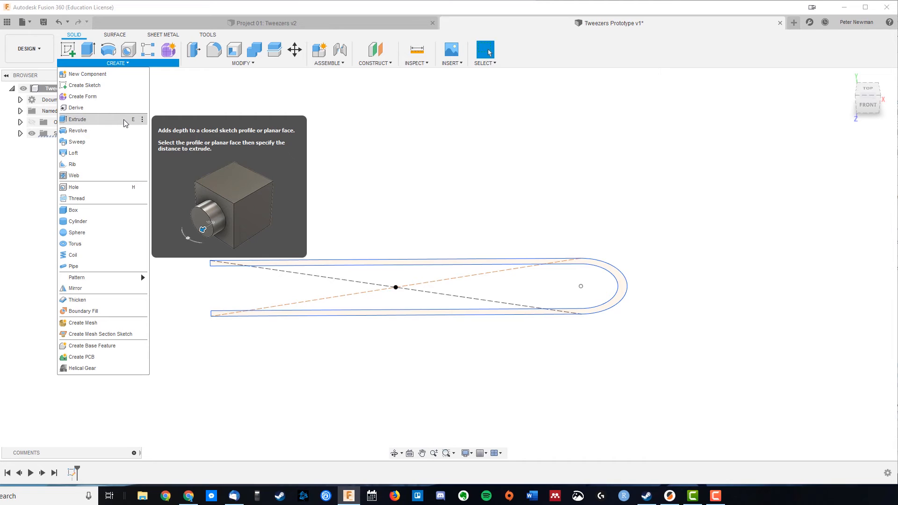
pyautogui.press('Escape')
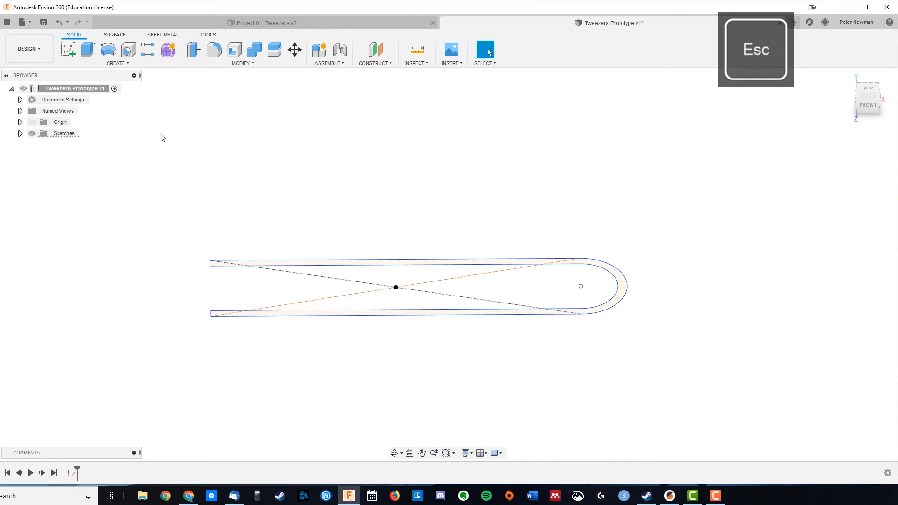
pyautogui.press('e')
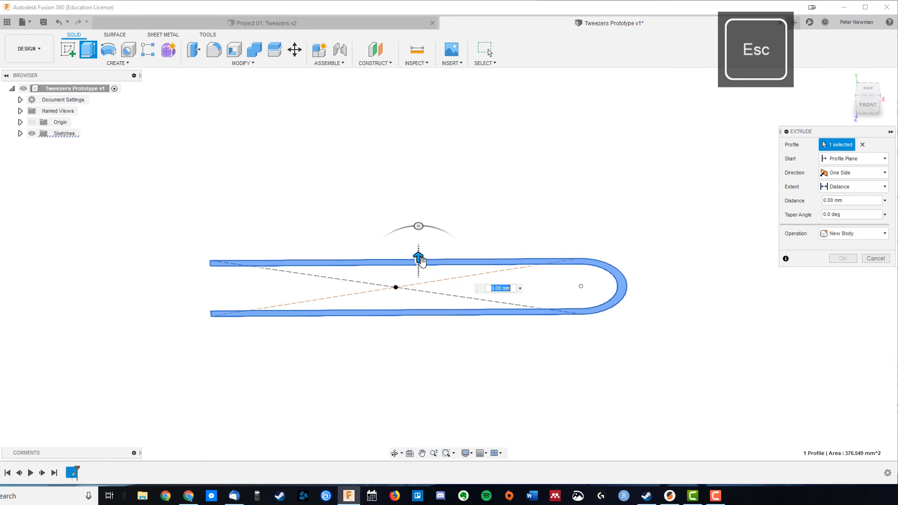
pyautogui.moveTo(417, 257); pyautogui.dragTo(419, 240)
pyautogui.write('8')
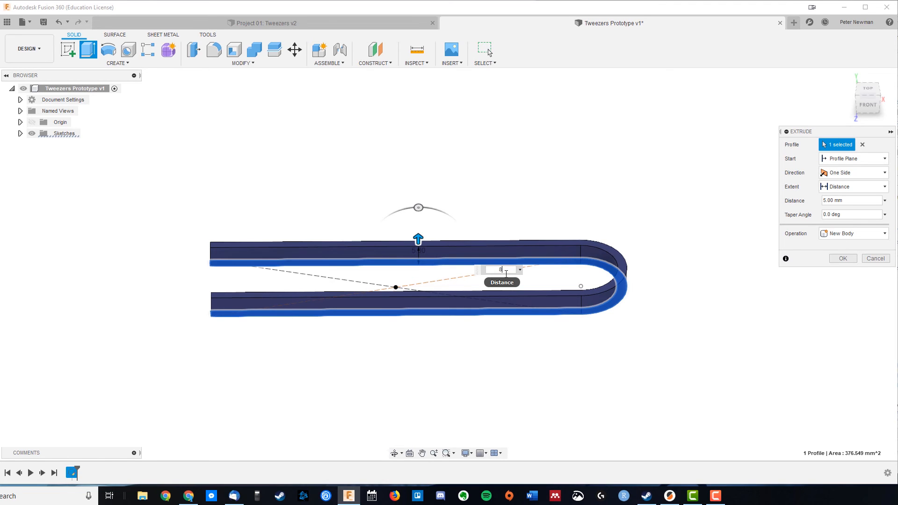
pyautogui.click(842, 258)
# Step: Examine the sketch beneath the extrusion by listing the sketches, hiding the bodies and showing them again
pyautogui.click(20, 144)
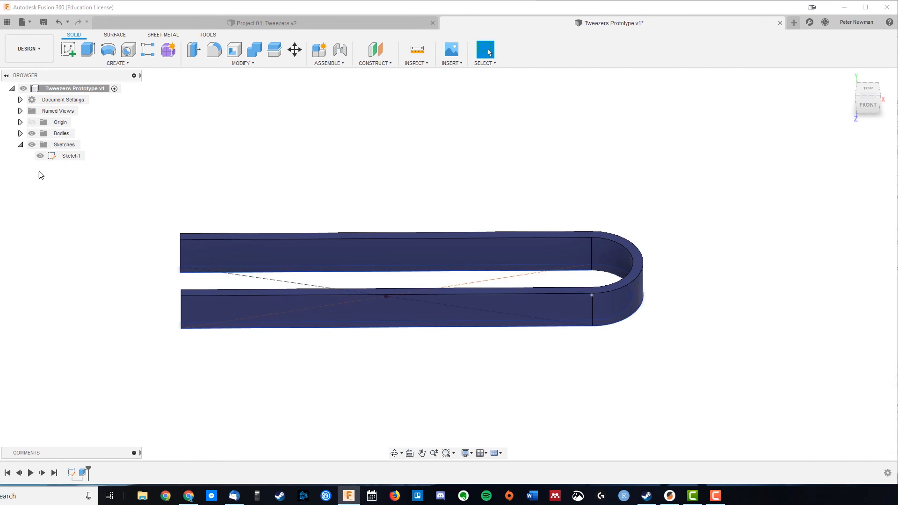
pyautogui.moveTo(444, 384)
pyautogui.keyDown('shift'); pyautogui.mouseDown(button='middle')
pyautogui.moveTo(449, 391)
pyautogui.moveTo(442, 378)
pyautogui.mouseUp(button='middle'); pyautogui.keyUp('shift')
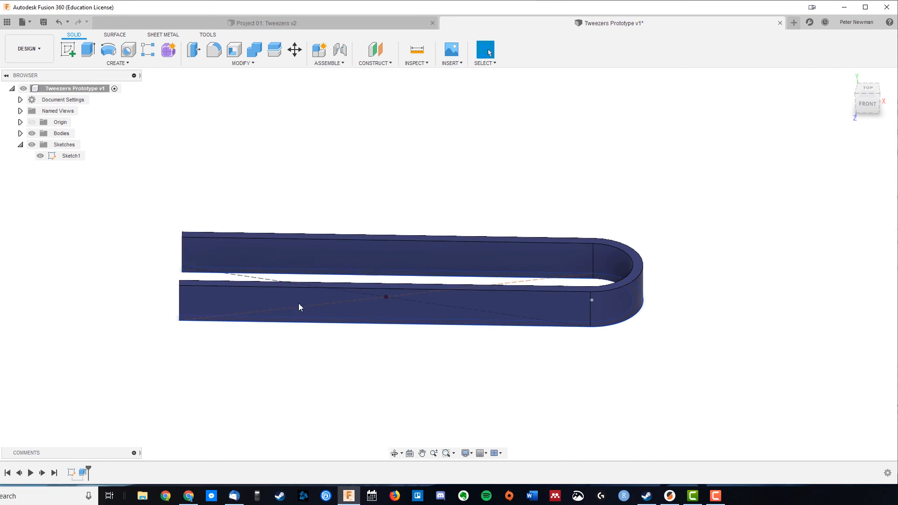
pyautogui.click(32, 134)
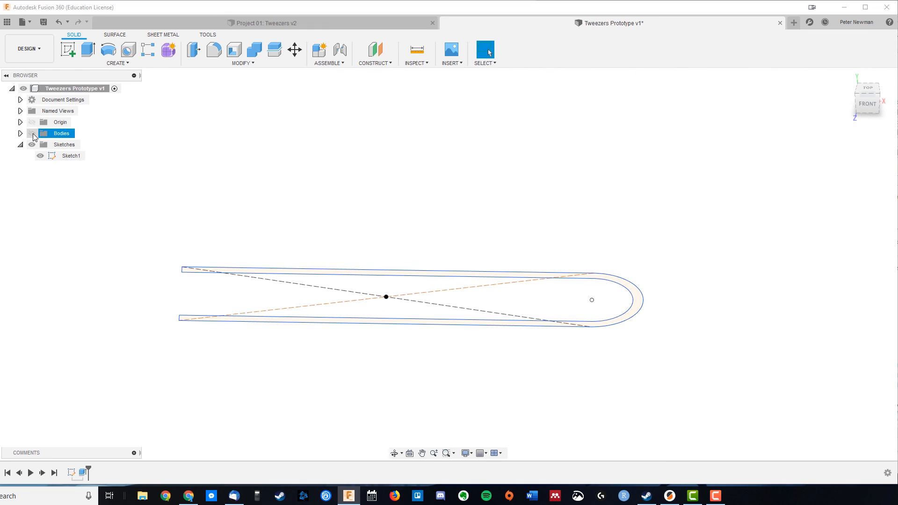
pyautogui.click(33, 134)
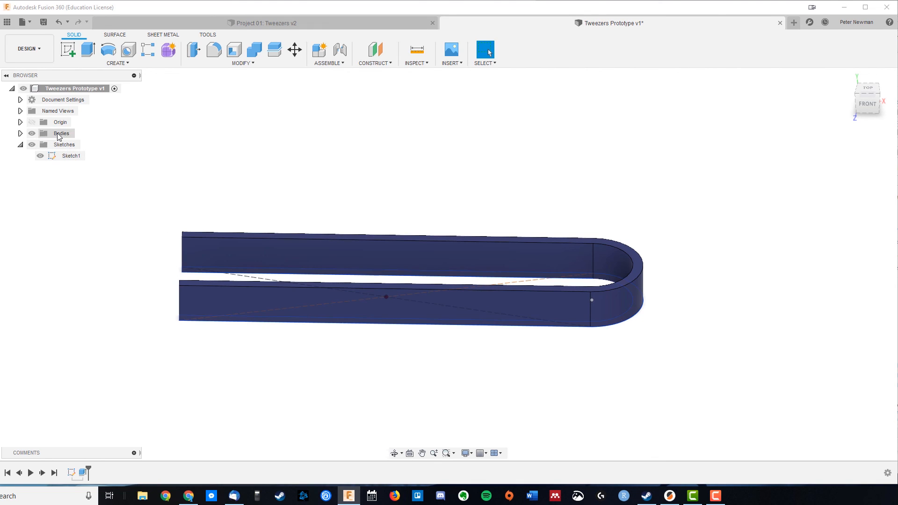
# Step: Create a component from the extruded tweezers body
pyautogui.click(20, 133)
pyautogui.rightClick(61, 144)
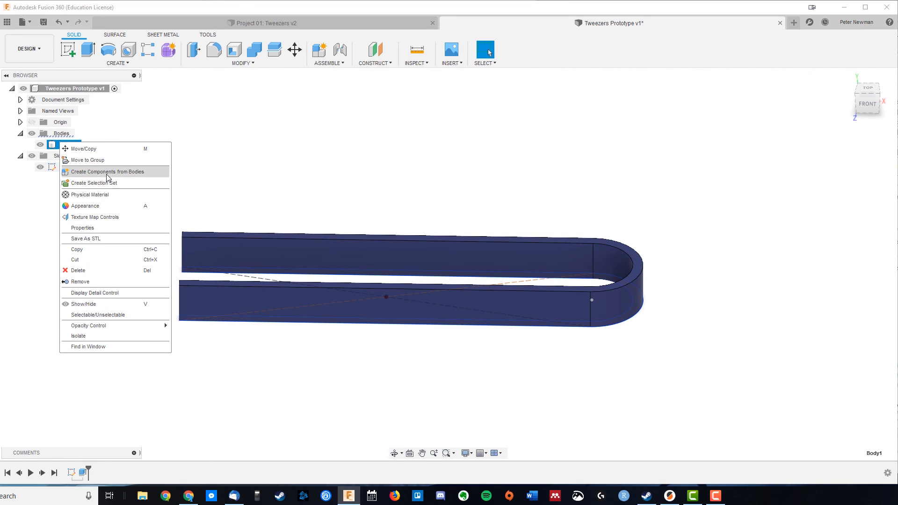